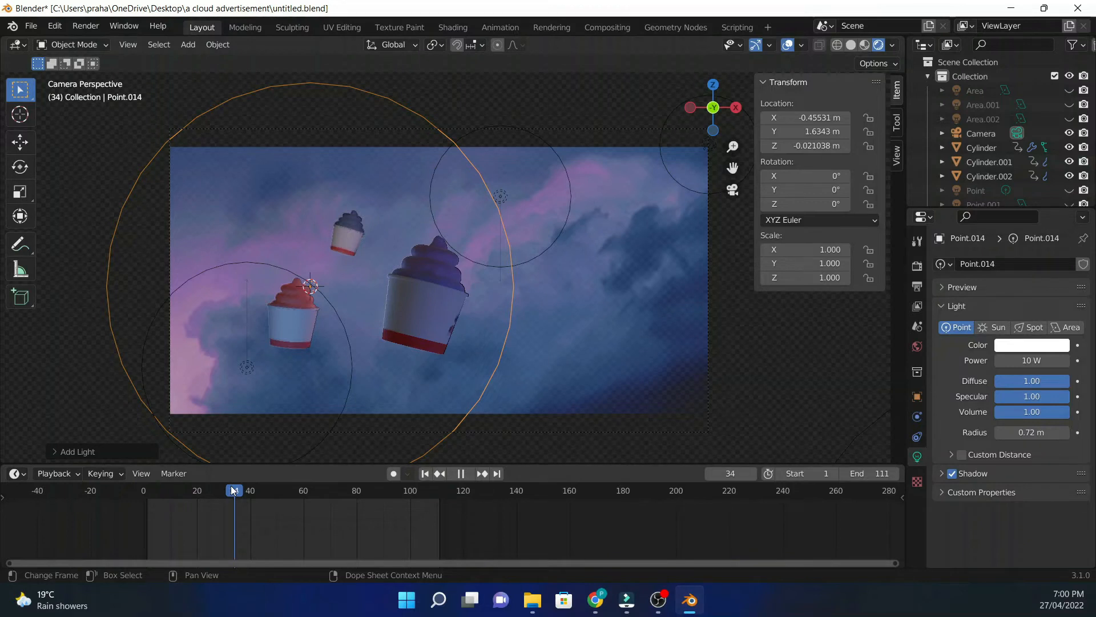
Step: Place the point light at the lower left of the camera view, keyframe its power to 300 W at frame 33 and 600 W at frame 34, and duplicate it
click(191, 388)
click(1019, 360)
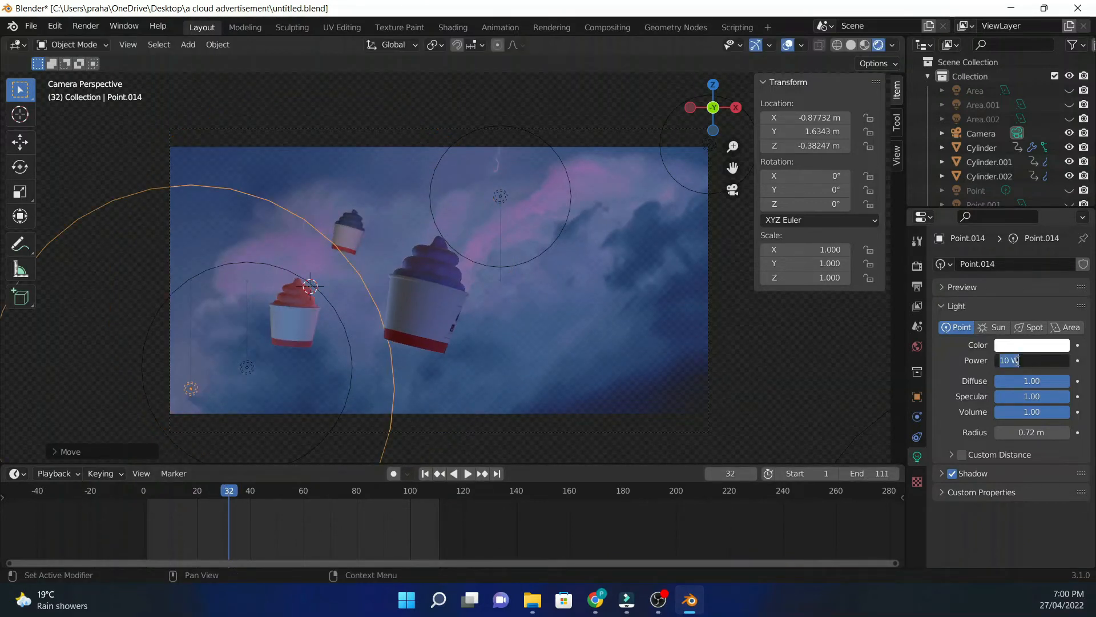
text(300)
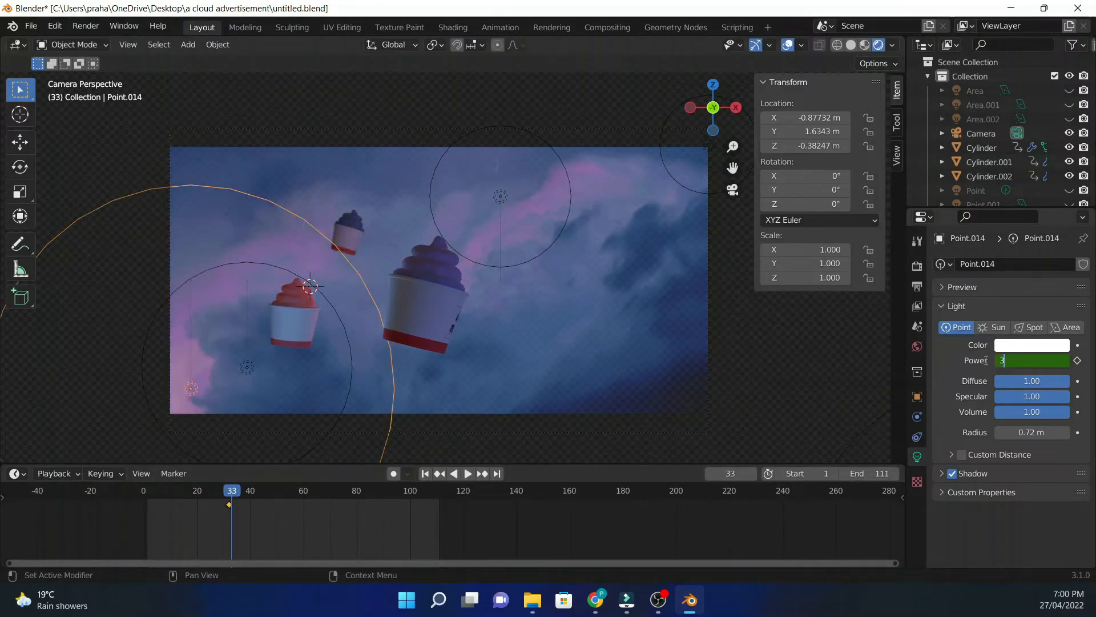
key(Return)
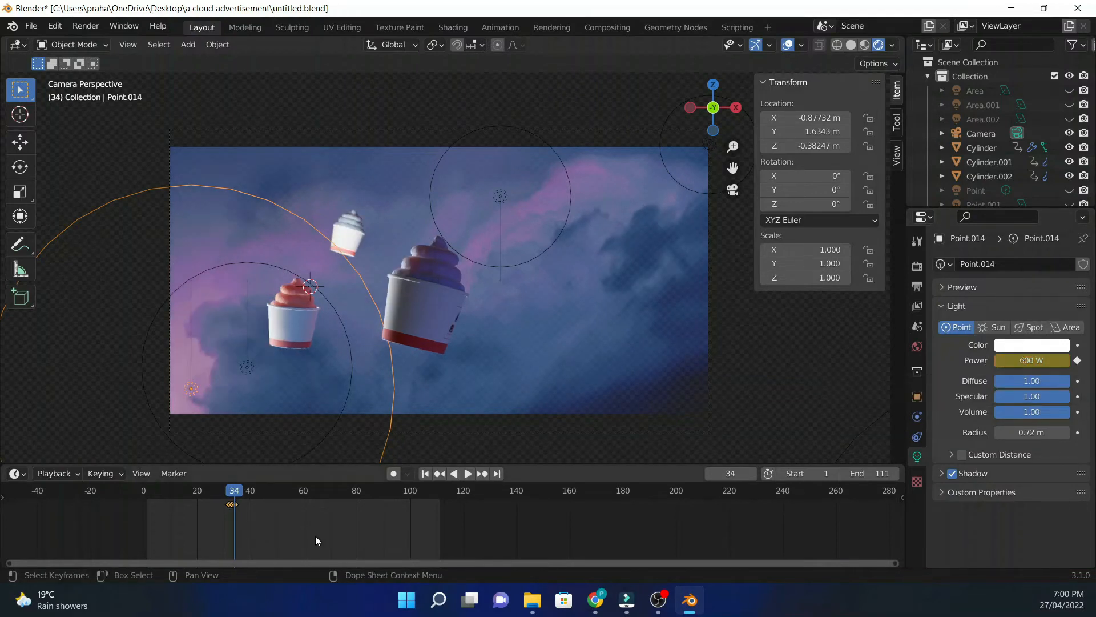
key(Right)
click(1021, 359)
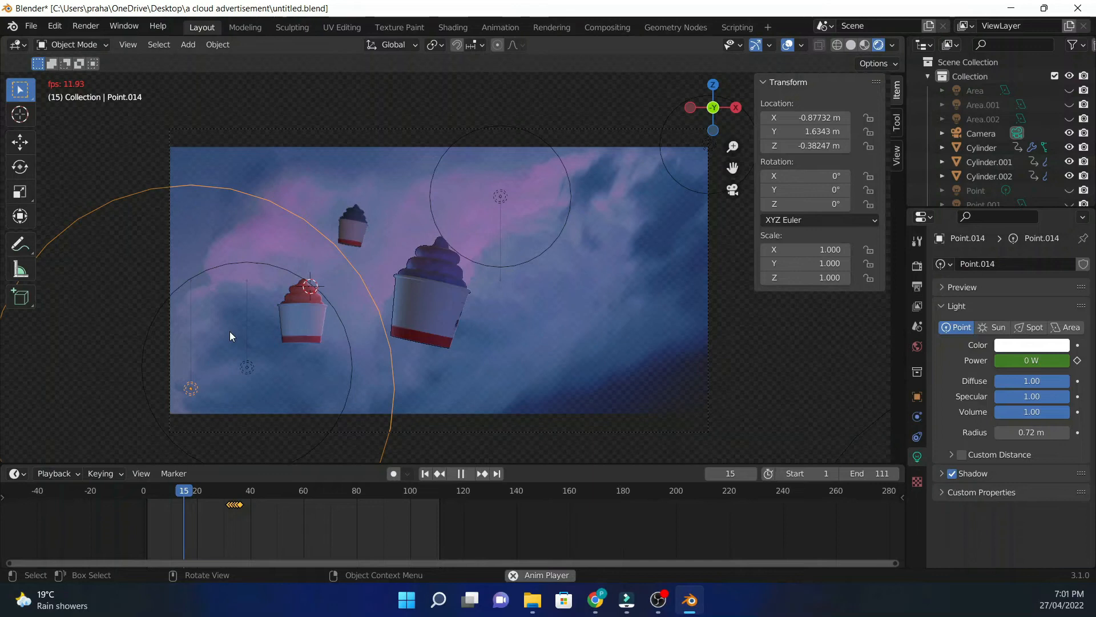
key(shift+d)
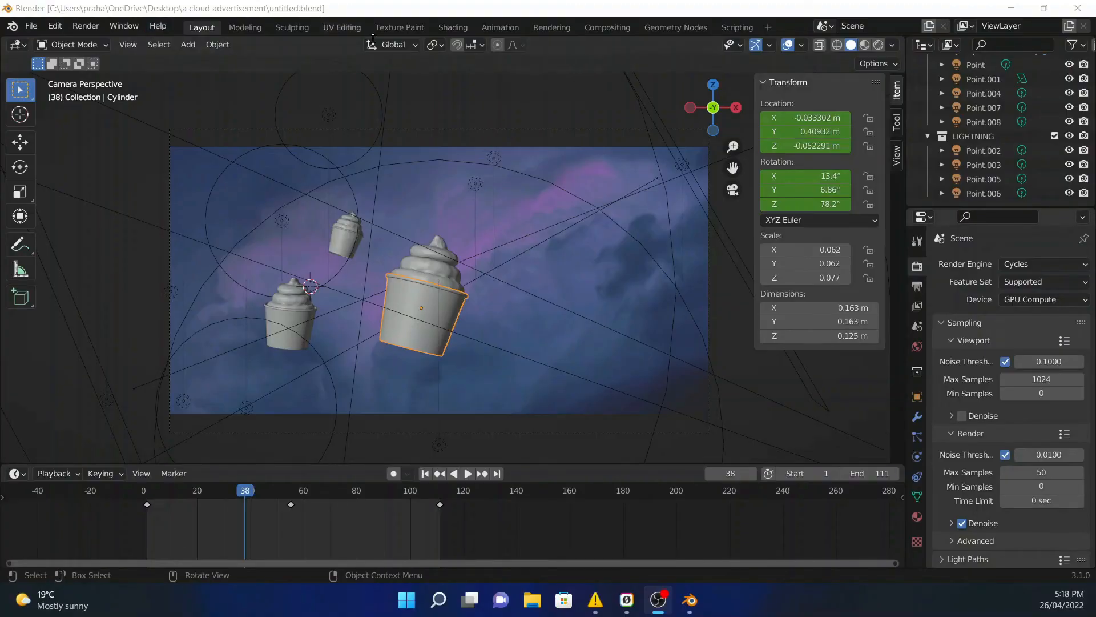
Step: Switch to the Shading workspace and show the ice cream cups in material preview
click(453, 27)
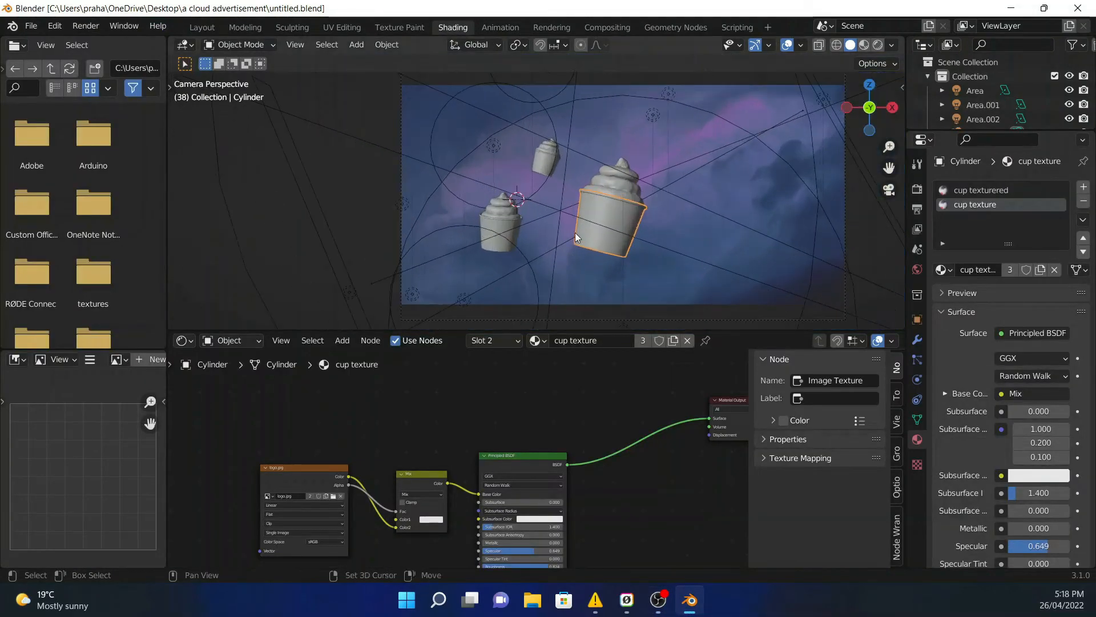
shift+middle_drag(574, 236, 485, 200)
click(865, 46)
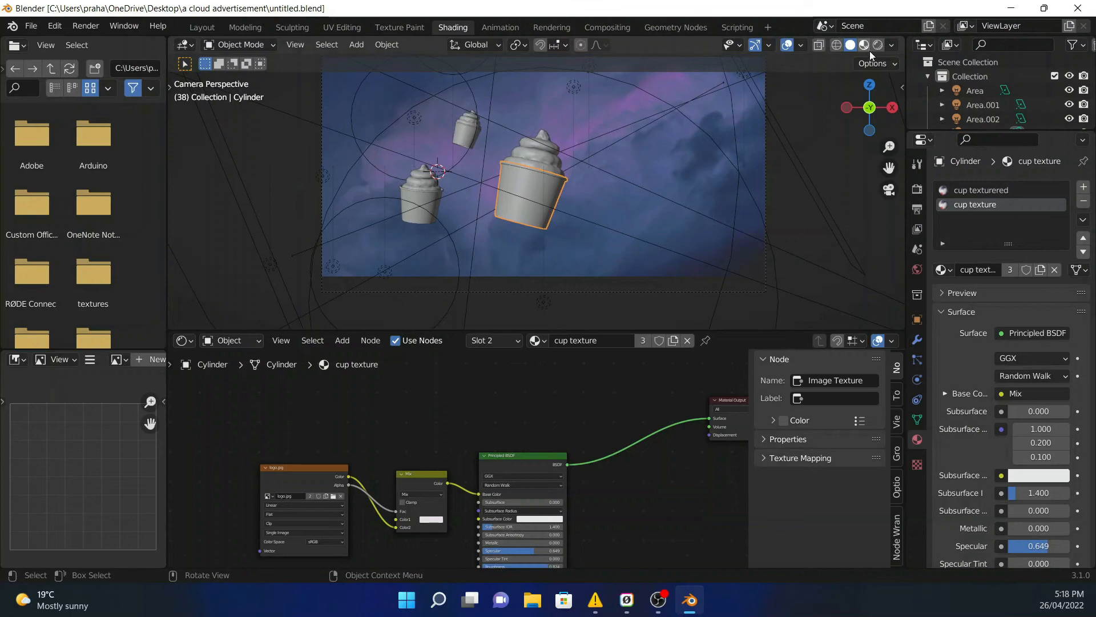
Step: Examine the cup texture material's nodes, from the logo image to the Principled BSDF, and the logo on the large cup
scroll(564, 513, down, 5)
middle_drag(564, 514, 496, 420)
scroll(572, 419, up, 7)
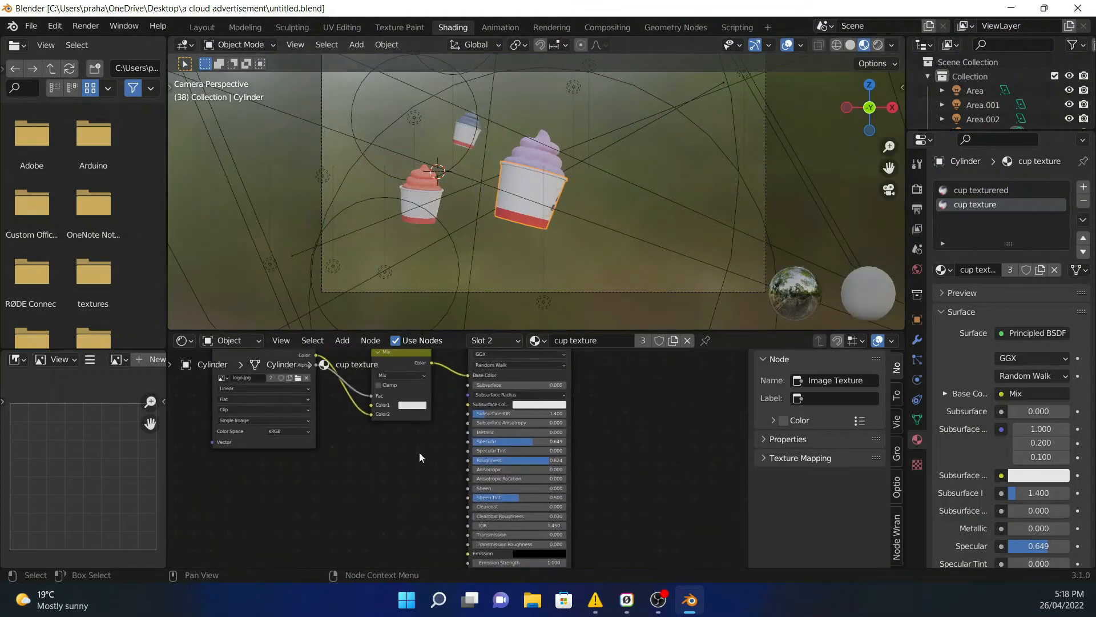
scroll(510, 478, up, 2)
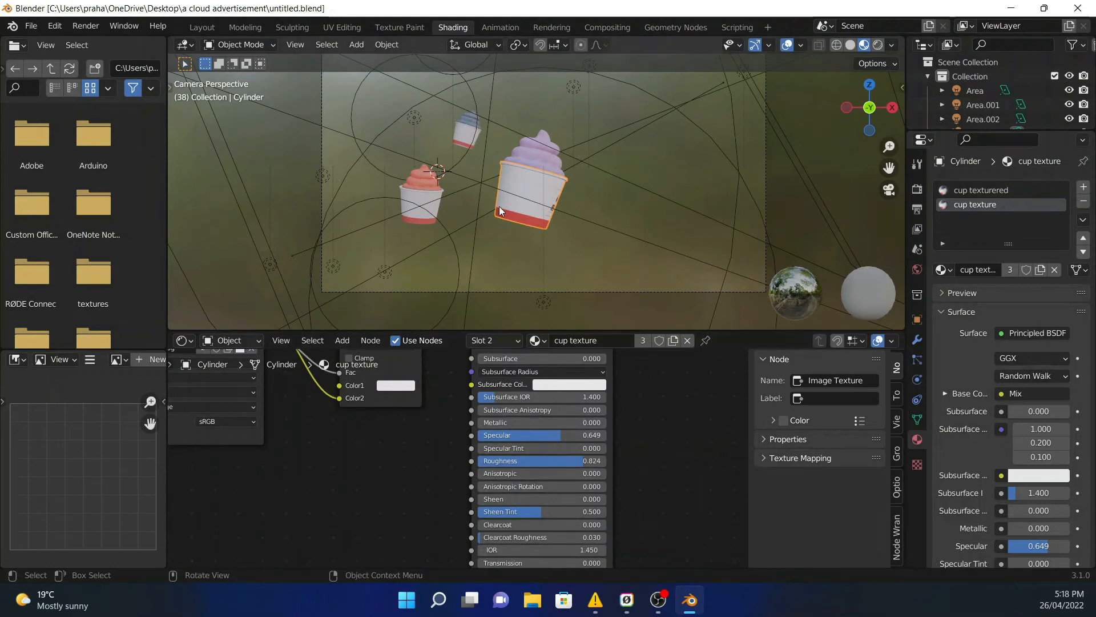
middle_drag(499, 207, 457, 197)
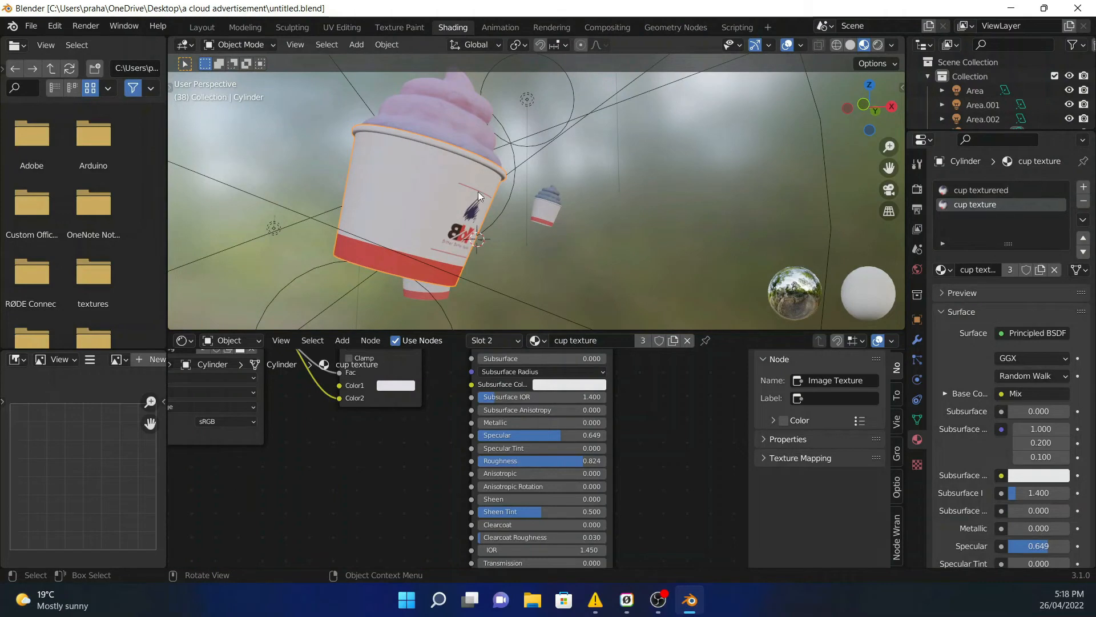
middle_drag(403, 446, 619, 347)
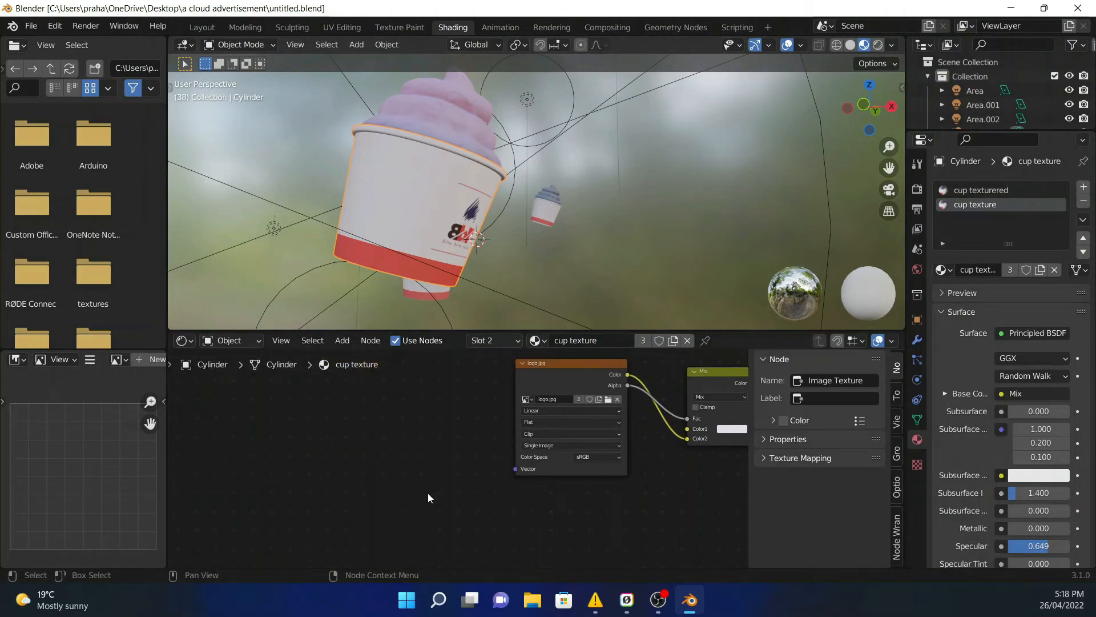
middle_drag(637, 413, 500, 448)
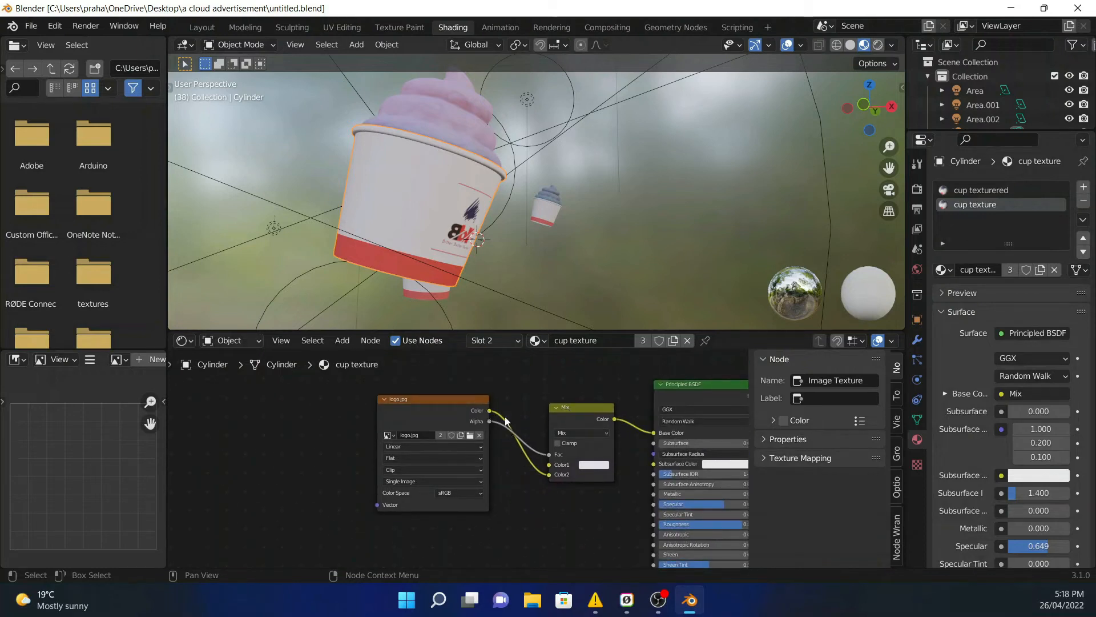
Step: Set the Mix node's Color1 to the white sampled from the Principled BSDF's subsurface colour
click(593, 465)
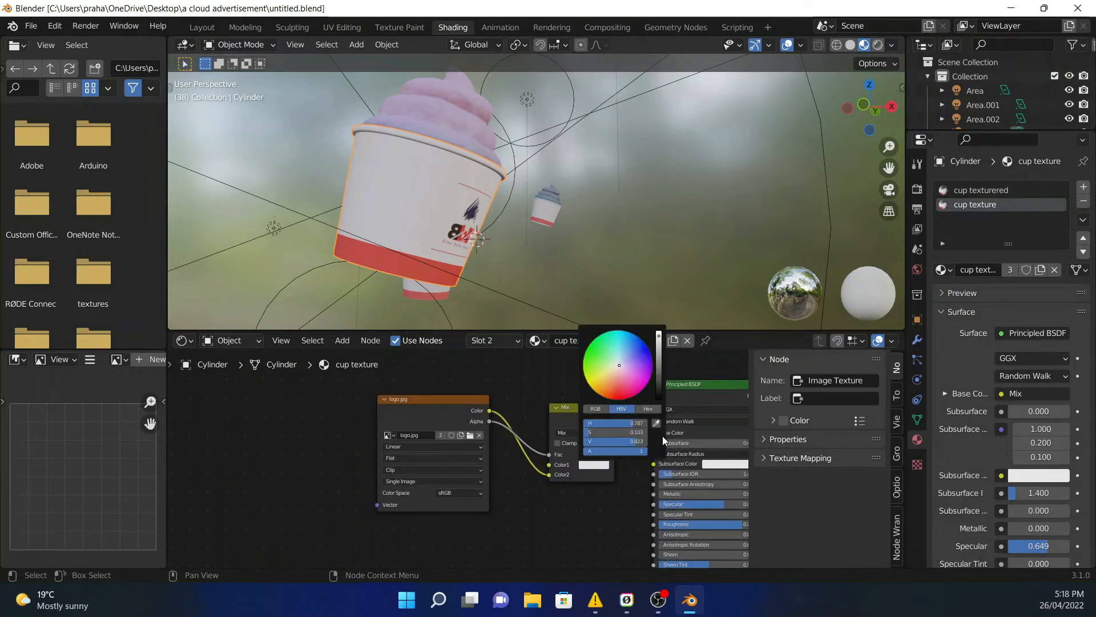
click(655, 422)
click(714, 465)
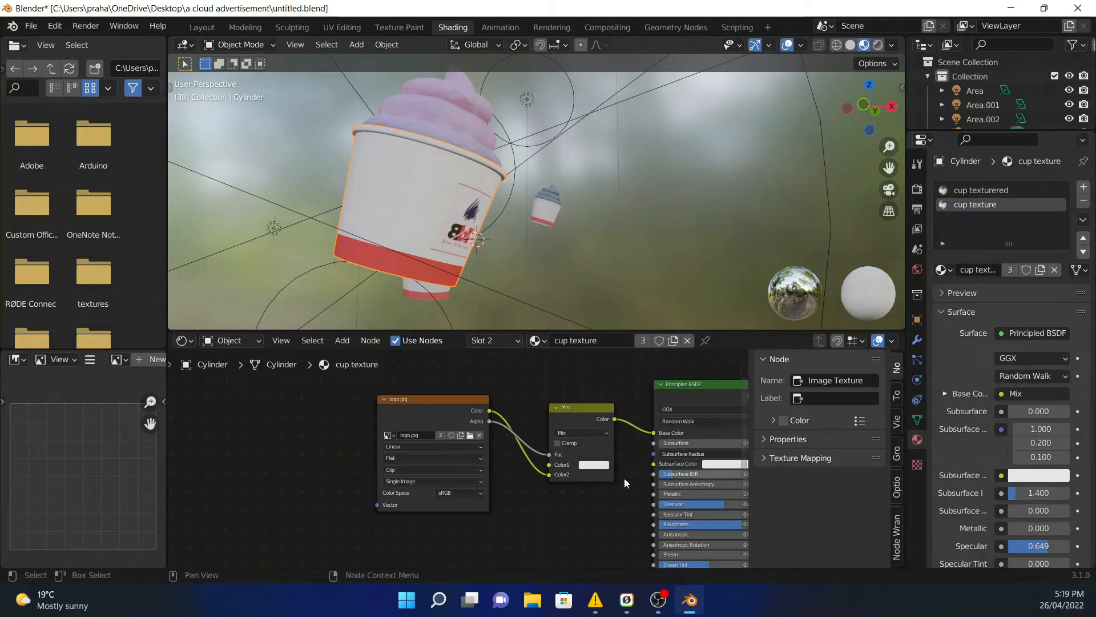
Step: Disconnect the logo alpha from the Mix node's factor to compare the cup's look, and reconnect it
scroll(563, 485, up, 2)
drag(586, 453, 566, 436)
middle_drag(355, 259, 334, 242)
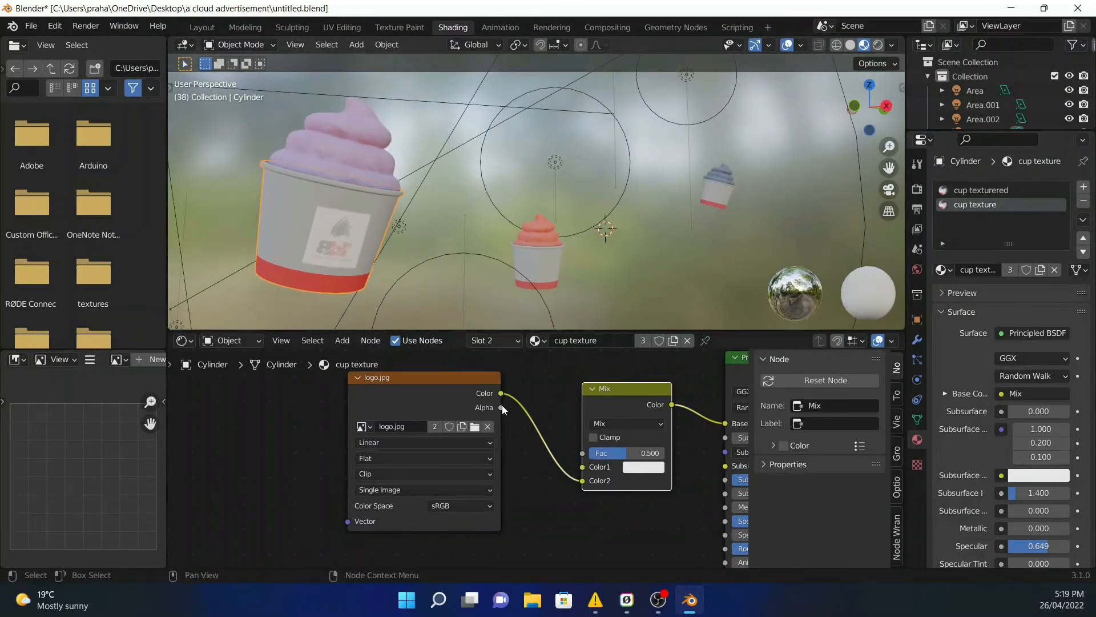
mouse_move(500, 407)
mouse_down()
mouse_move(577, 429)
mouse_move(576, 450)
mouse_up()
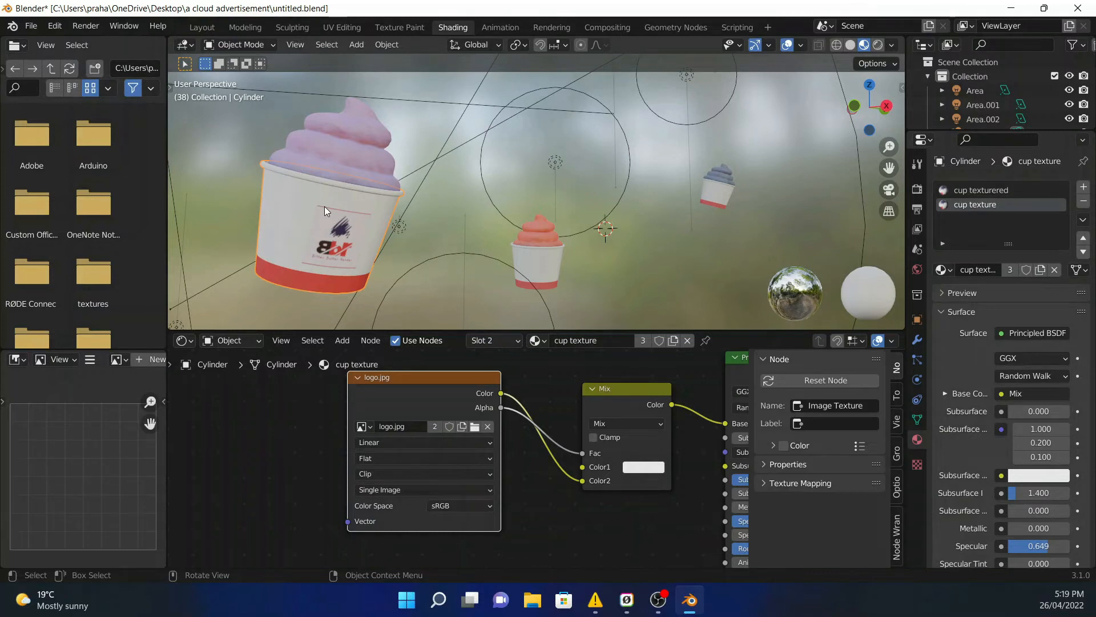
Step: Open the UV Editing workspace, focus on the large cup and select the block of faces that carries the logo
click(341, 28)
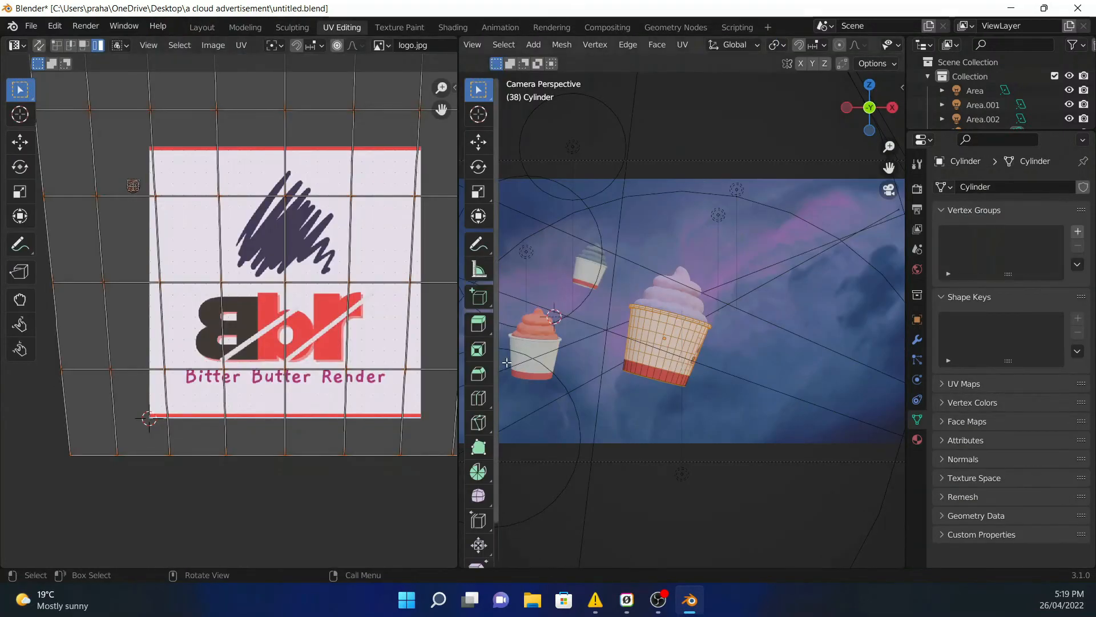
middle_drag(509, 365, 603, 243)
key(KP_Decimal)
drag(583, 225, 683, 362)
click(592, 243)
drag(578, 228, 729, 409)
shift+click(746, 302)
shift+click(772, 235)
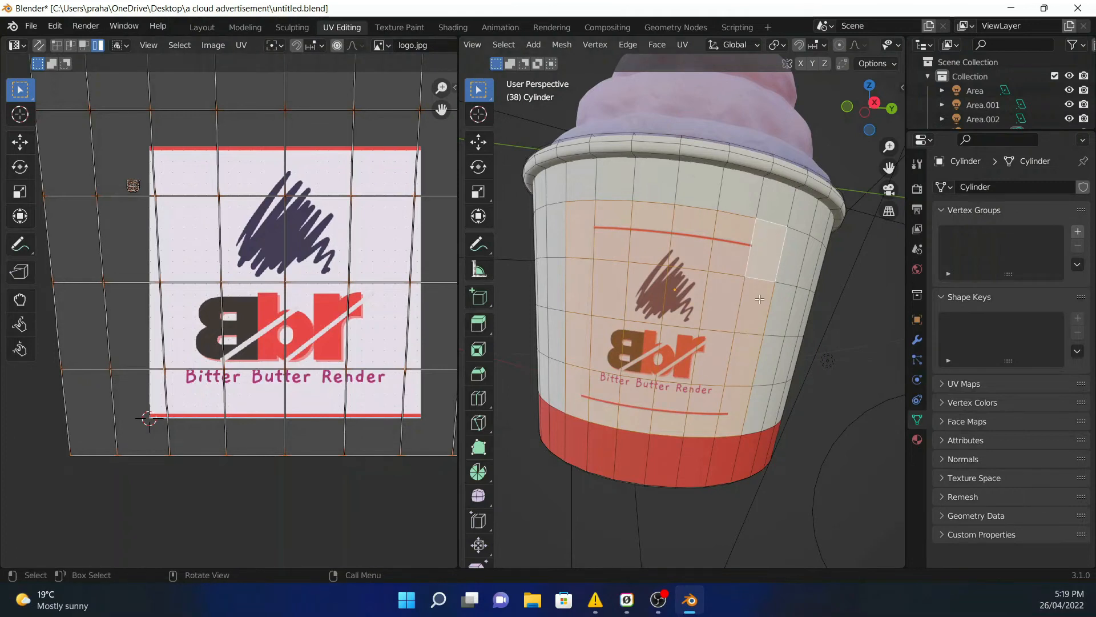
Step: Try a Cube Projection of the selected logo faces and enlarge their UVs over the logo image, and undo it
key(u)
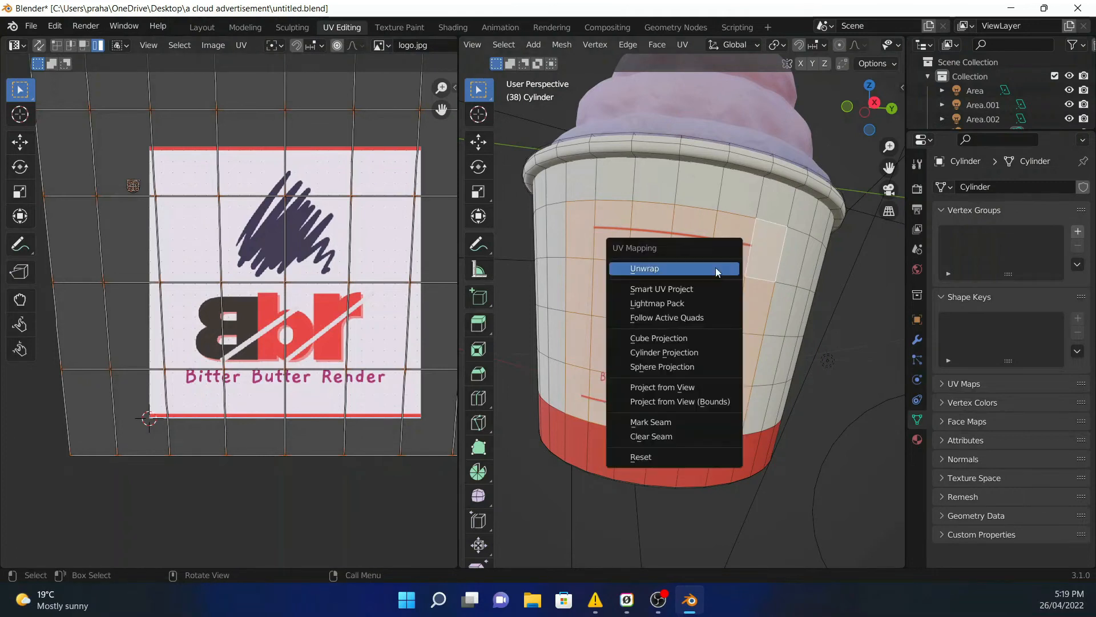
click(681, 339)
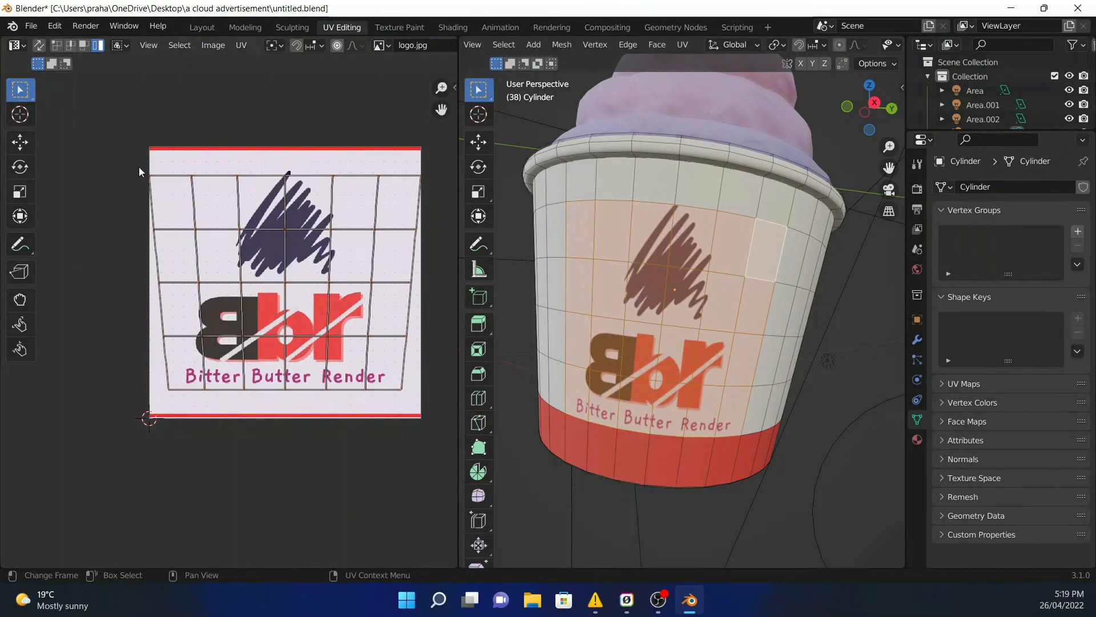
key(s)
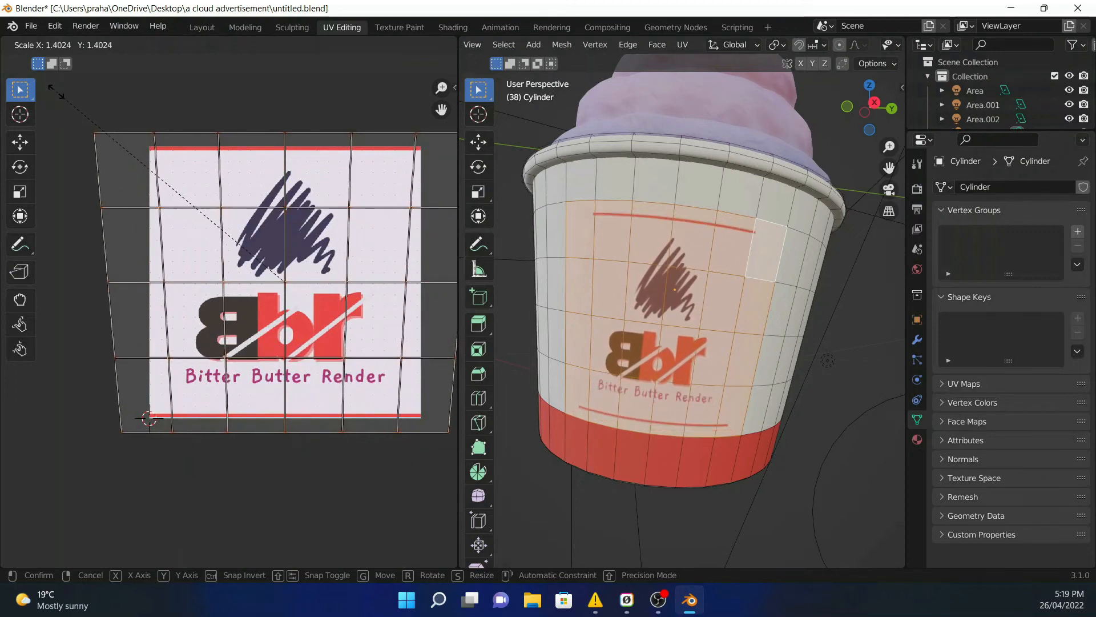
click(111, 101)
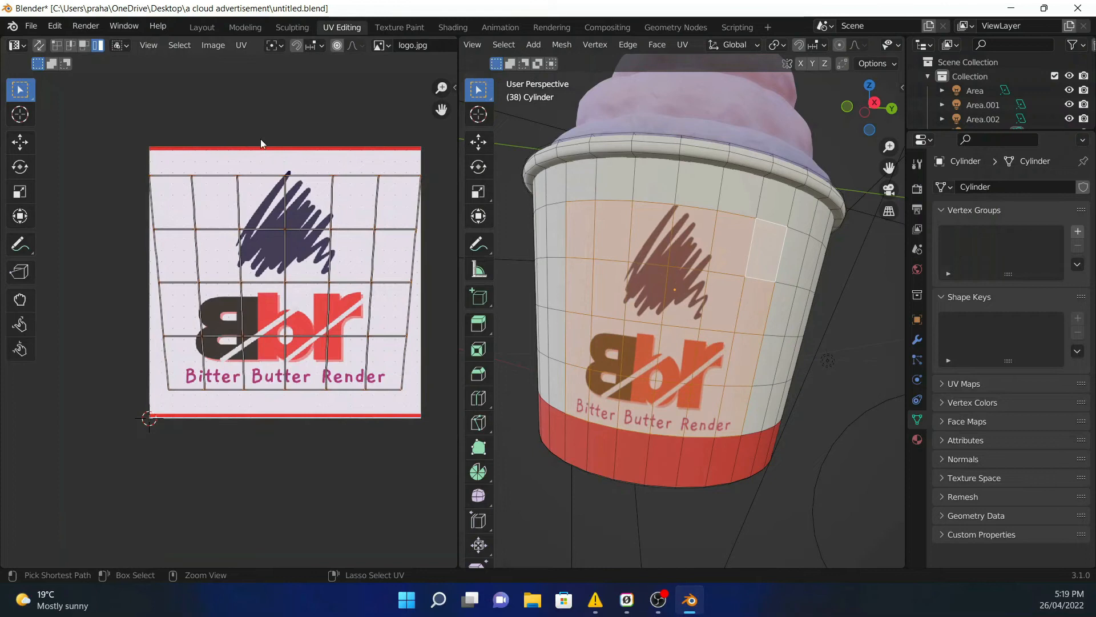
key(ctrl+z)
Step: Invert the face selection on the cup and try shrinking and moving the remaining faces' UVs over the logo image
scroll(747, 274, down, 4)
middle_drag(642, 280, 679, 299)
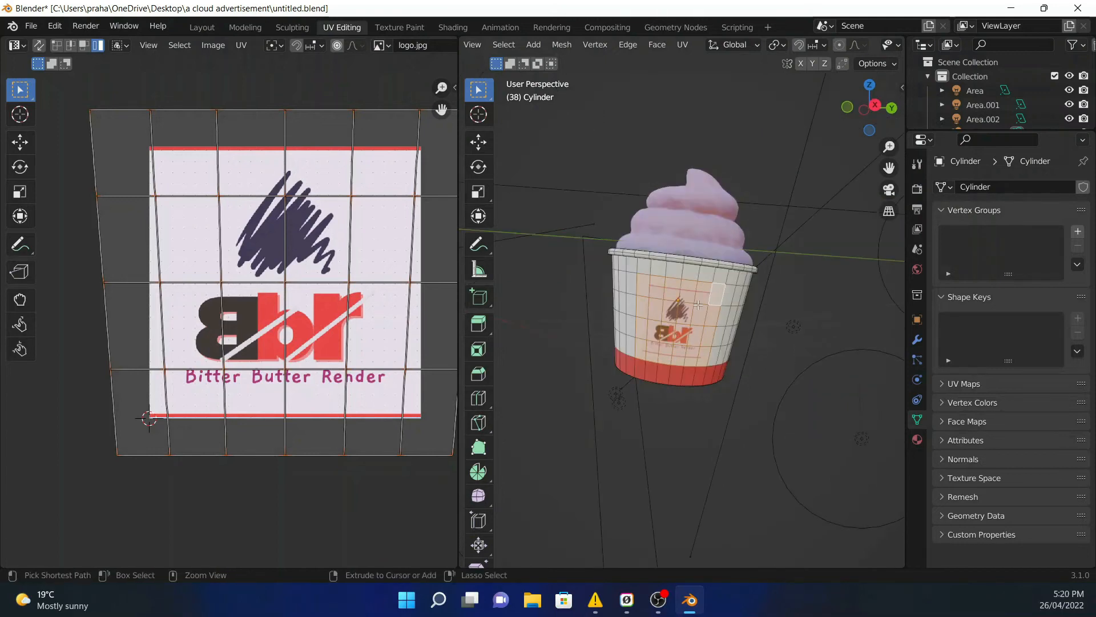
key(ctrl+l)
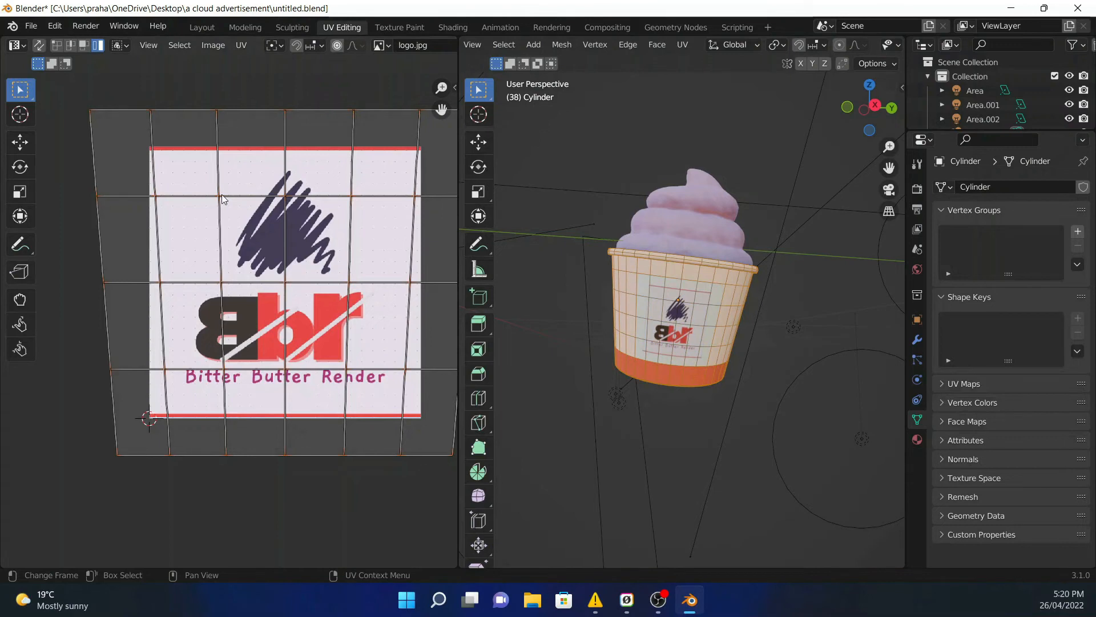
key(s)
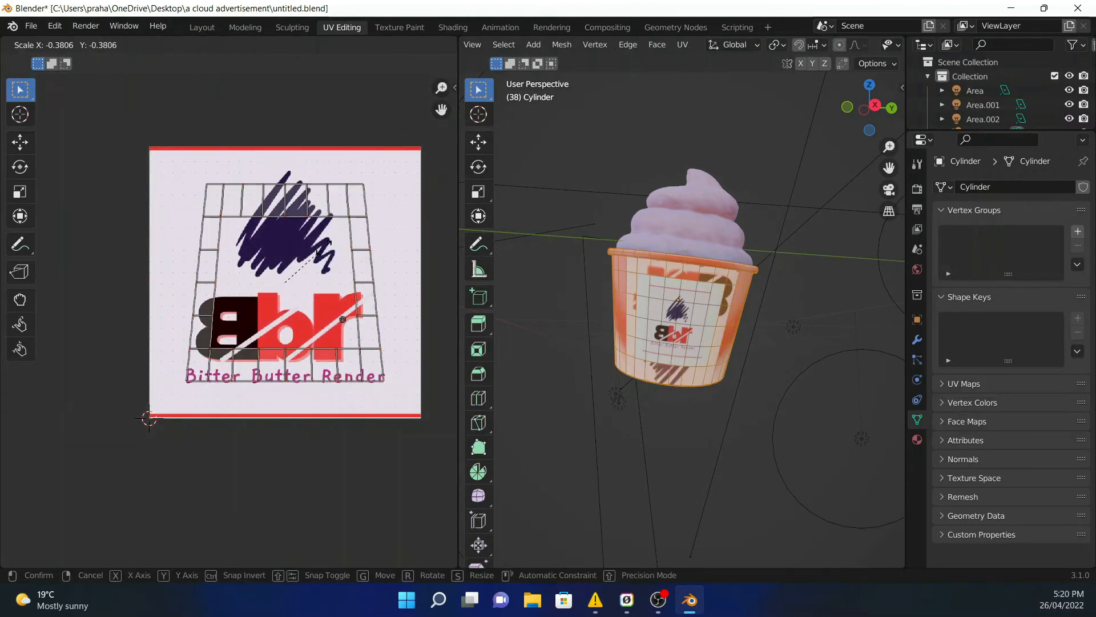
click(311, 245)
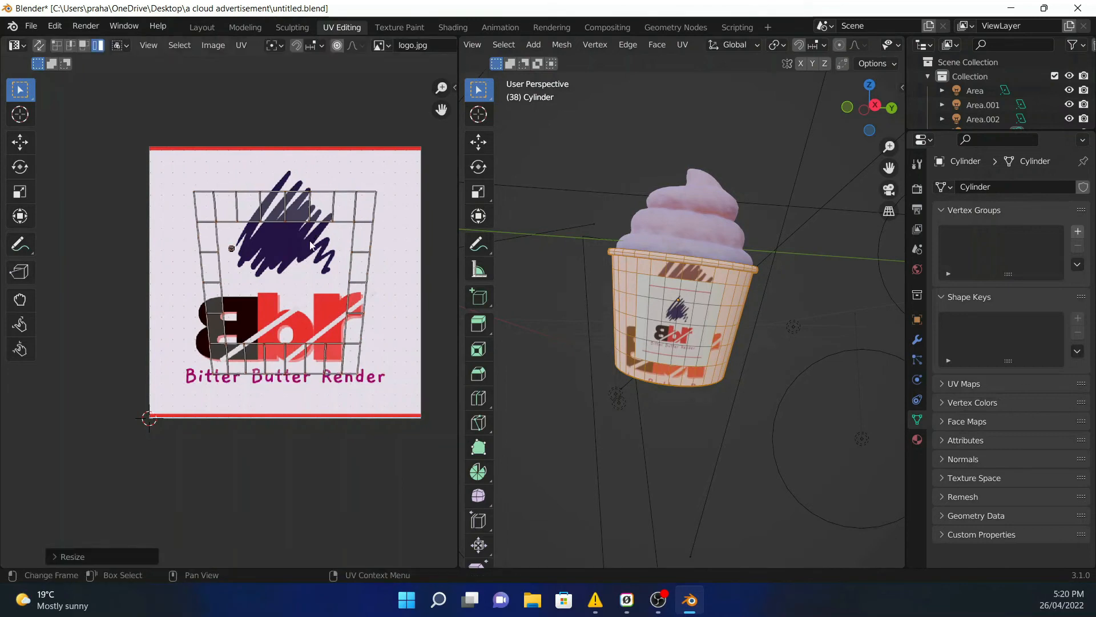
key(g)
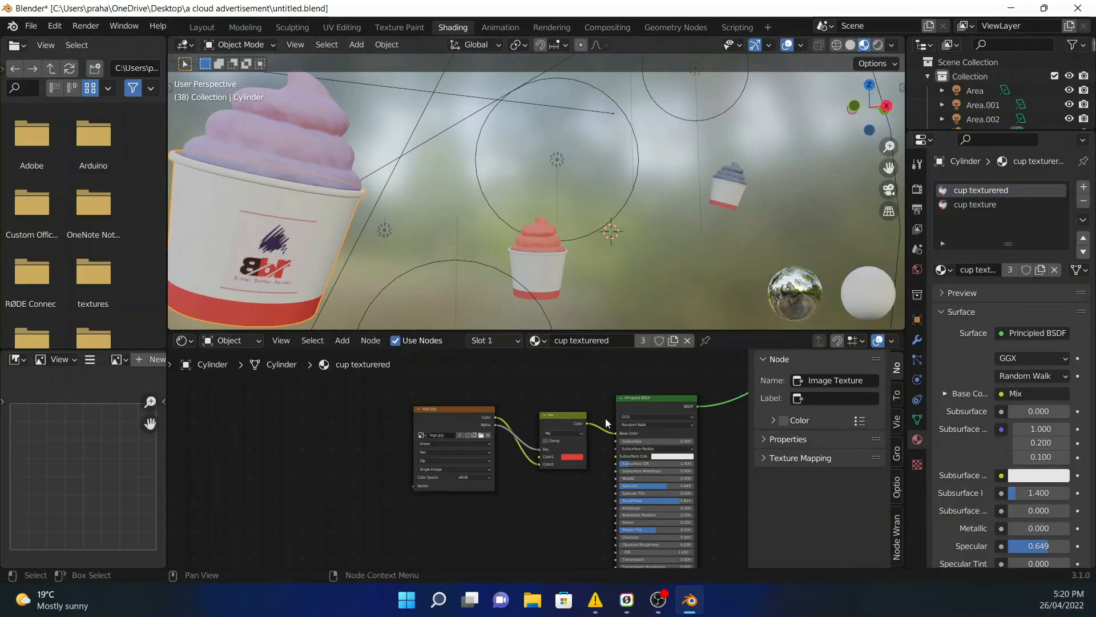
Step: Adjust the red Color1 of the Mix node in the cup texturered material
scroll(608, 419, up, 3)
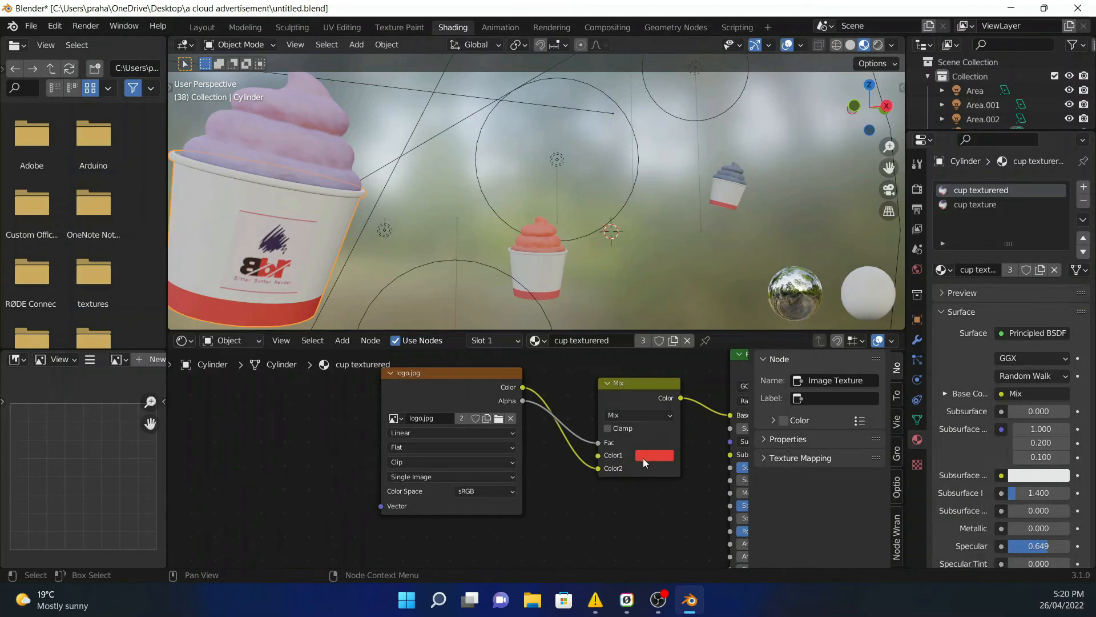
click(645, 454)
mouse_move(689, 372)
mouse_down()
mouse_move(663, 351)
mouse_move(701, 370)
mouse_up()
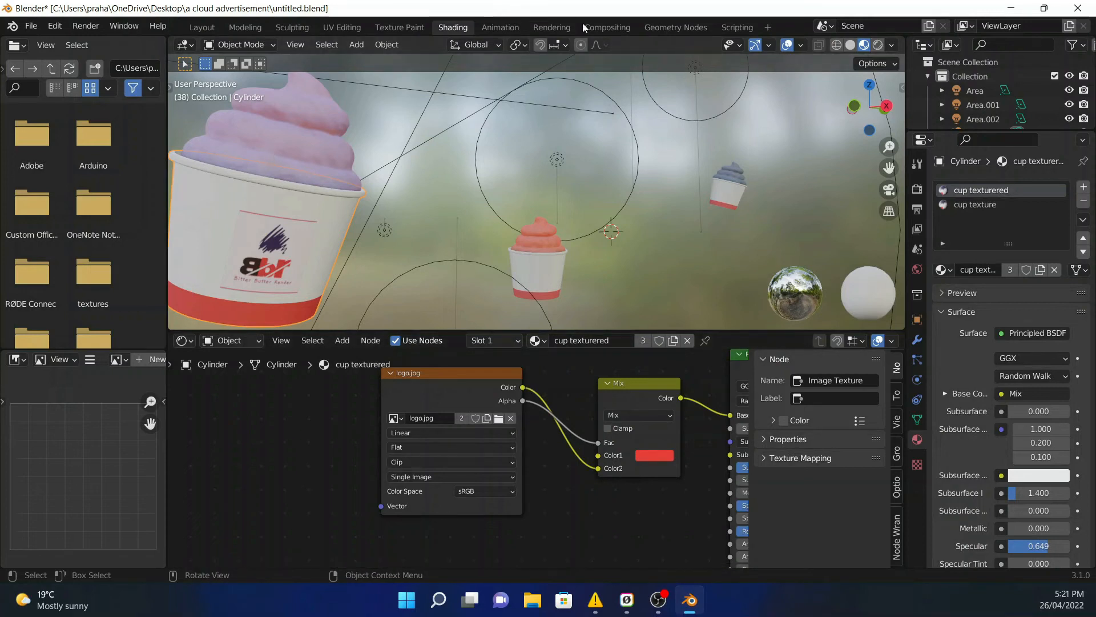
Step: Open the Compositing workspace and insert an Alpha Over node between the Render Layers and Composite nodes
click(606, 27)
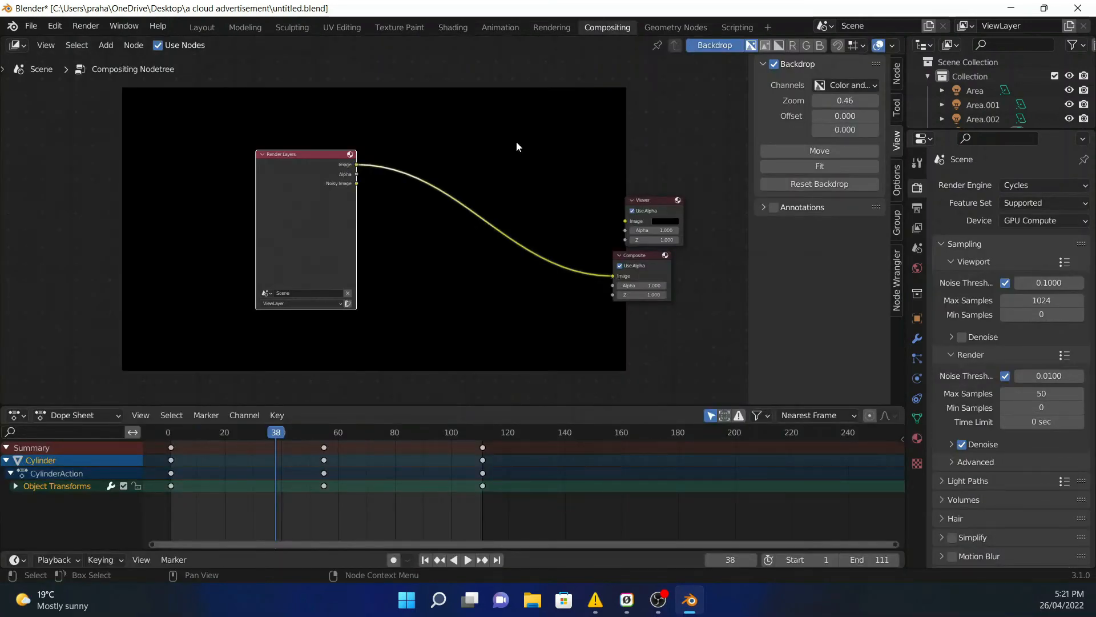
scroll(455, 221, up, 2)
drag(283, 140, 304, 271)
key(shift+a)
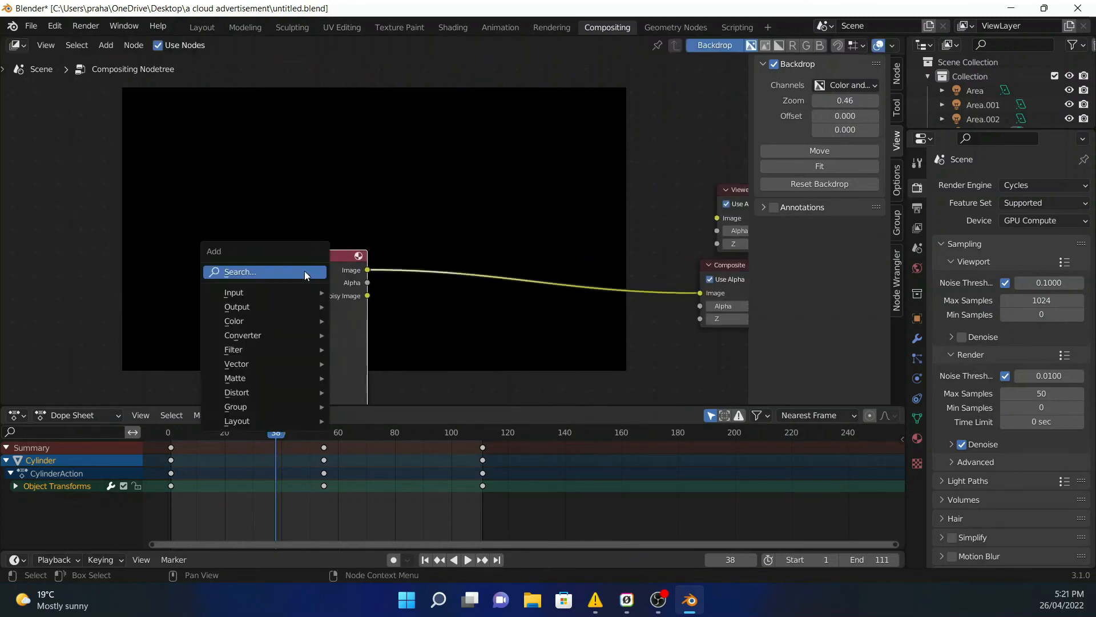
click(304, 271)
text(alph)
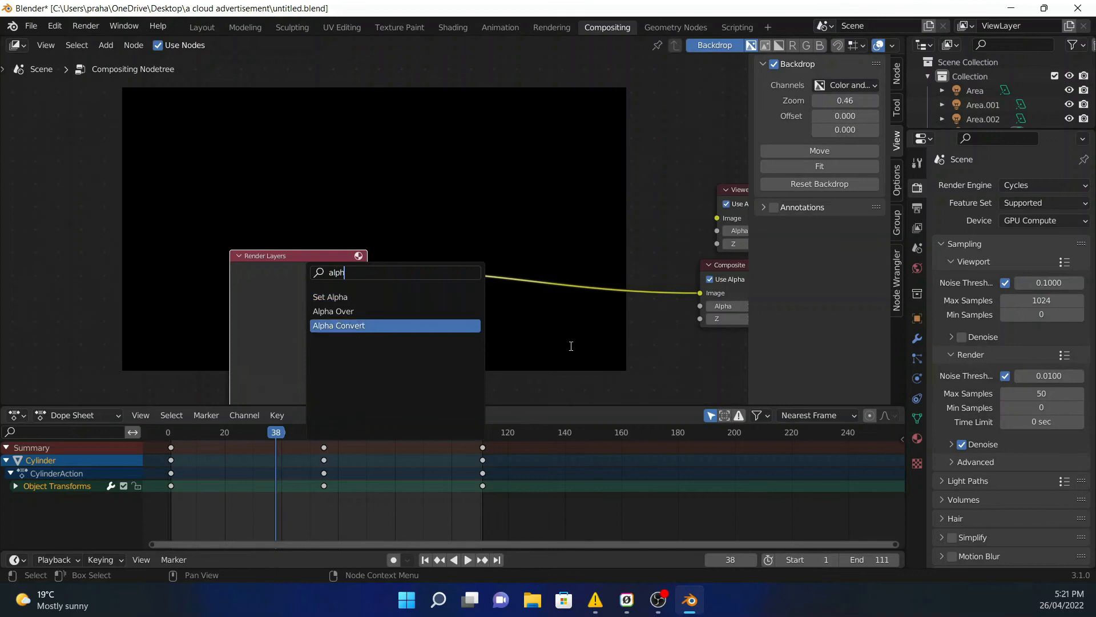
click(448, 310)
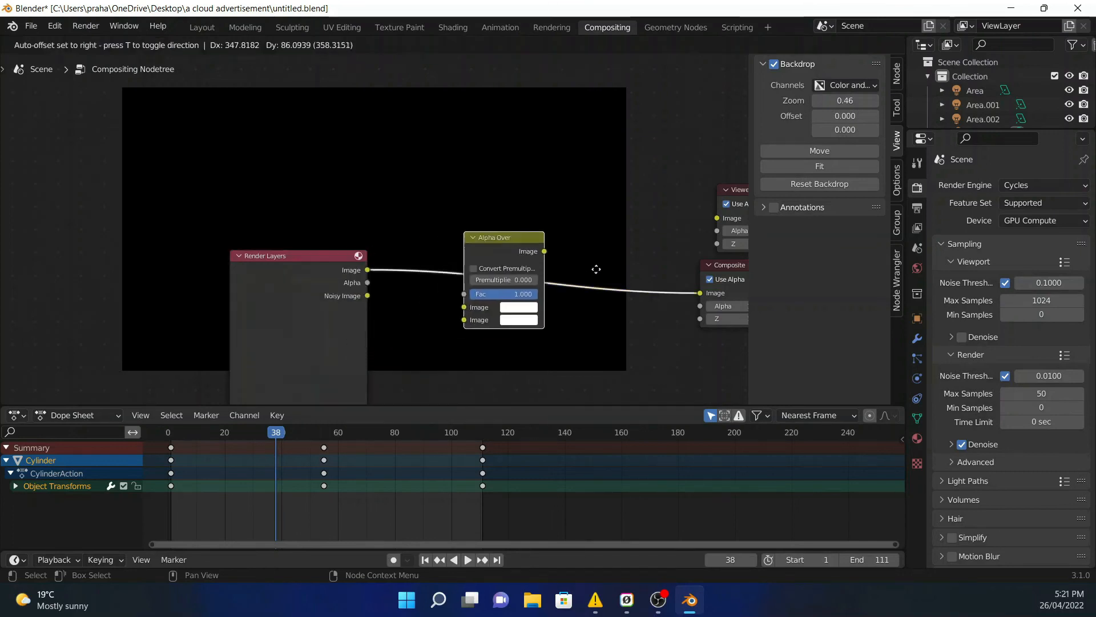
click(648, 248)
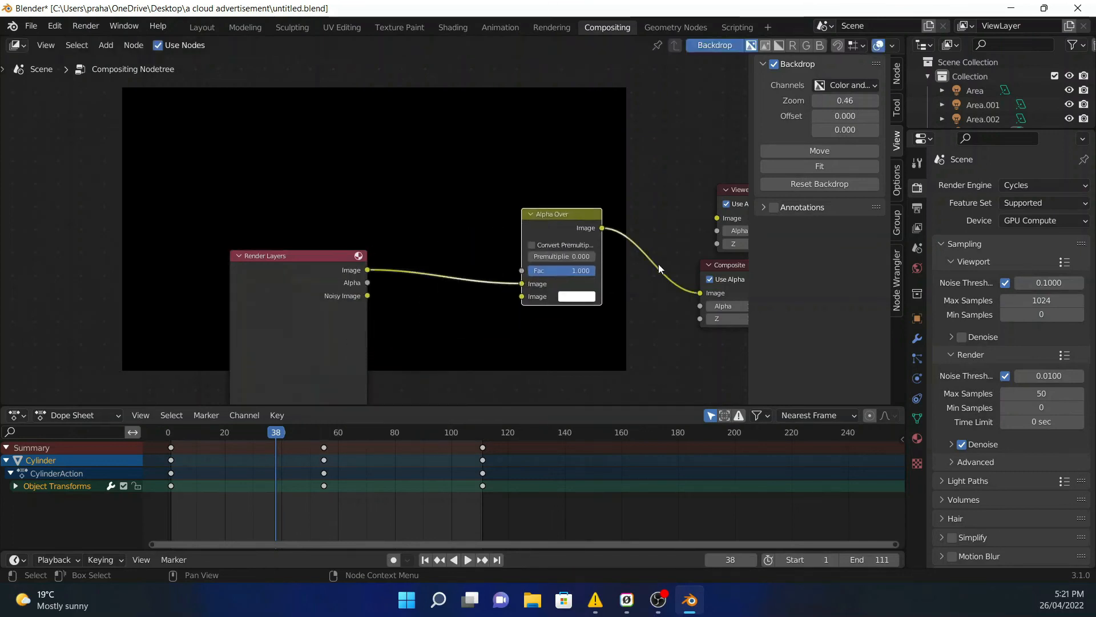
Step: Add a Movie Clip node with coloured clouds.mp4 above Render Layers and connect its image to the first image input of Alpha Over
key(shift+a)
click(275, 136)
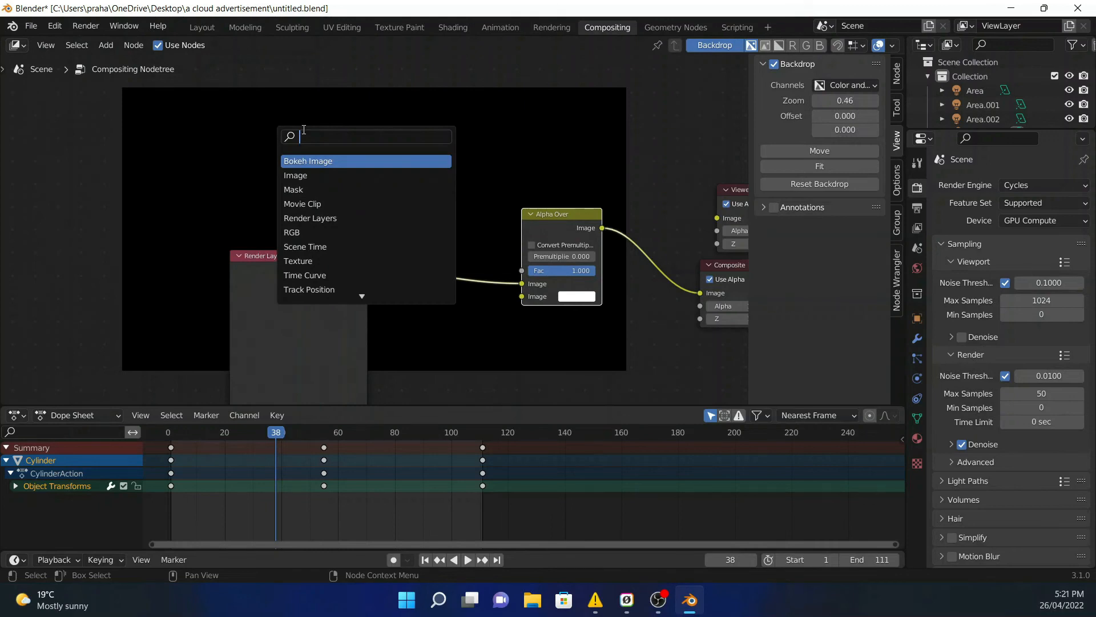
text(movie)
key(Down)
click(317, 161)
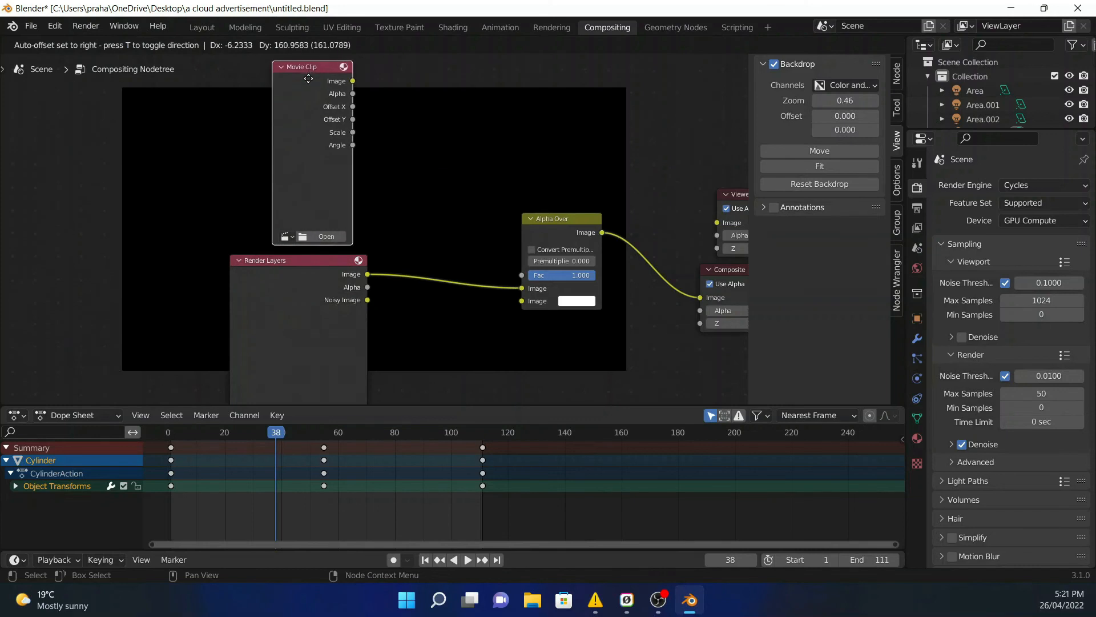
click(320, 235)
click(285, 236)
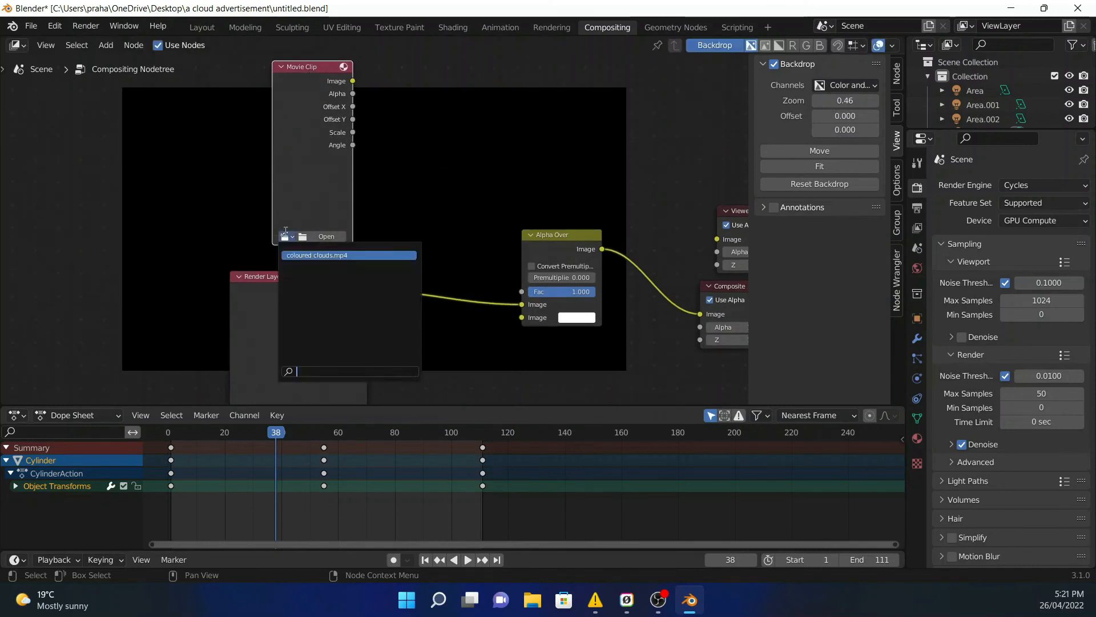
click(301, 255)
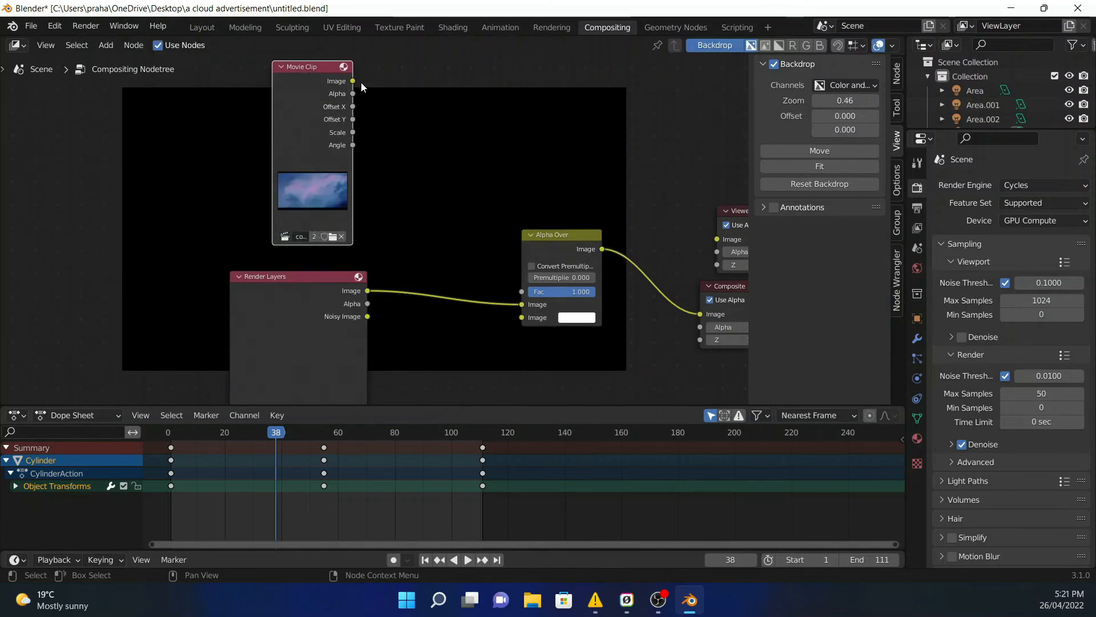
drag(353, 81, 520, 305)
middle_drag(545, 290, 379, 299)
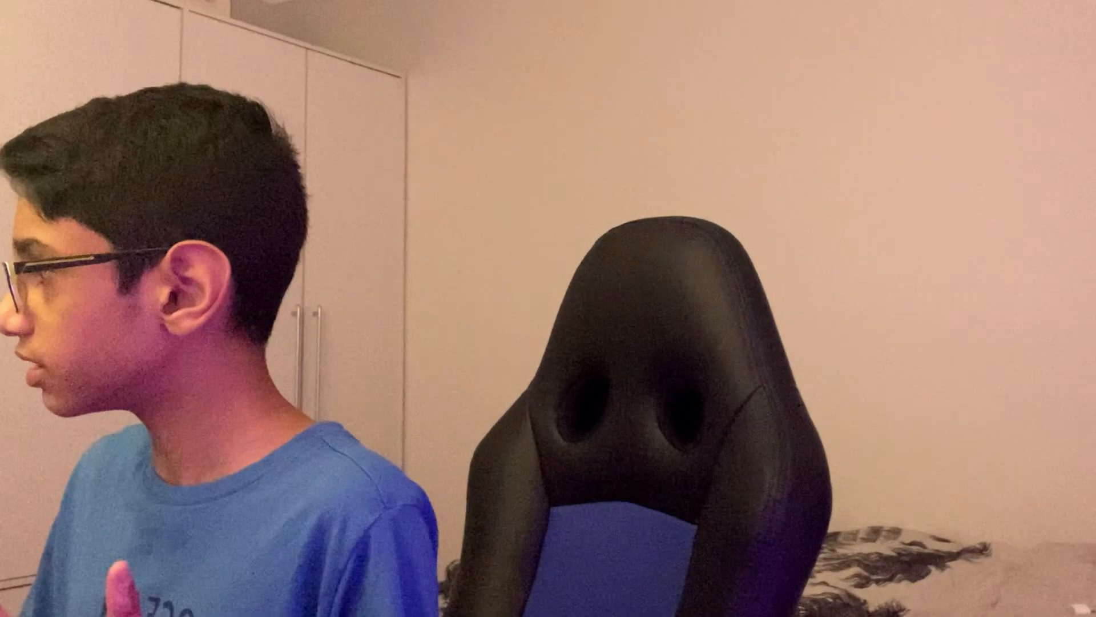